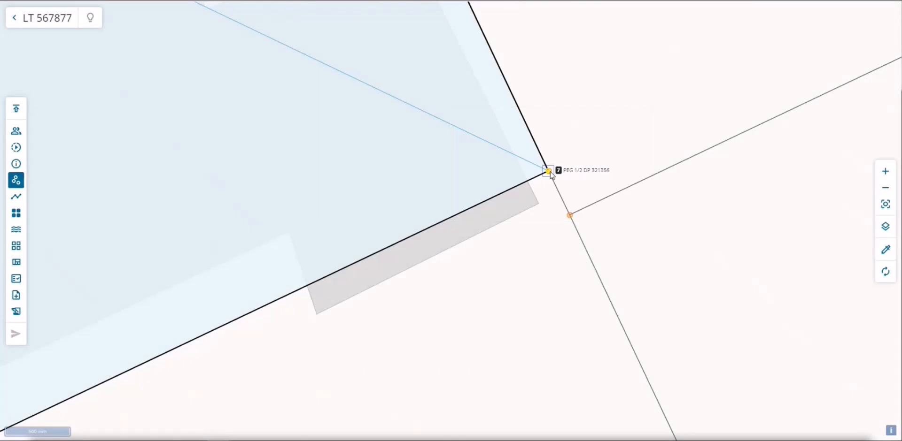
# Unlink mark 7 (PEG 1/2 DP 321356) and manually link it to the underlying mark PEG DP 313339
pyautogui.rightClick(549, 172)
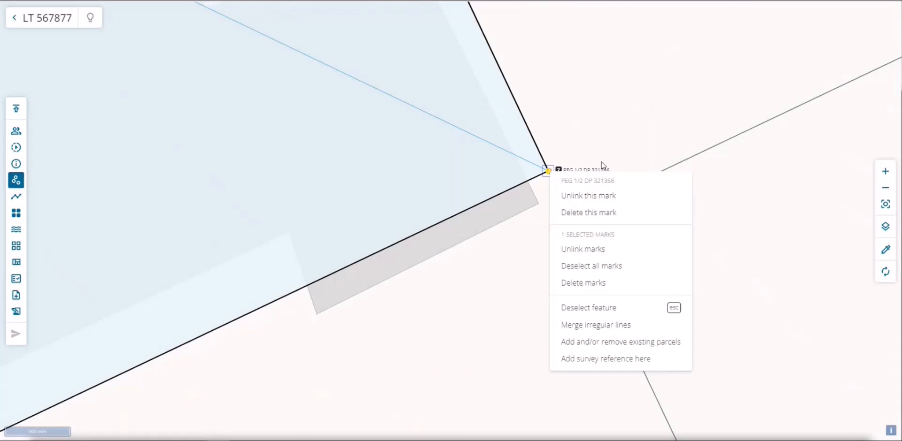
pyautogui.click(616, 197)
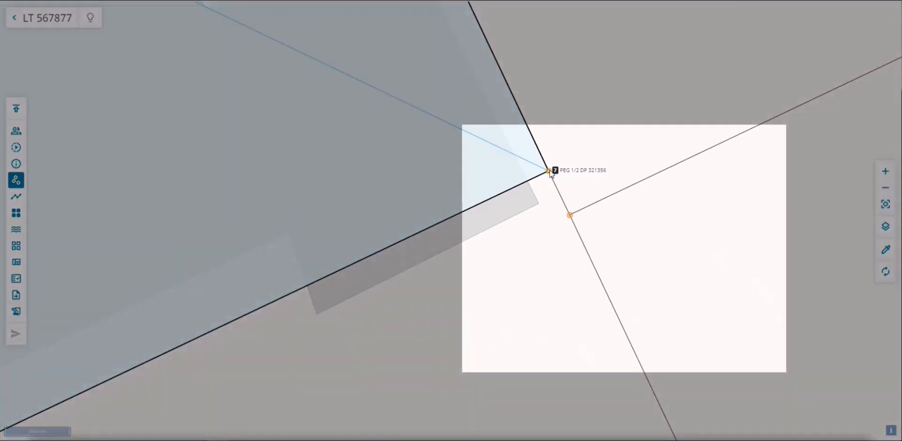
pyautogui.rightClick(596, 153)
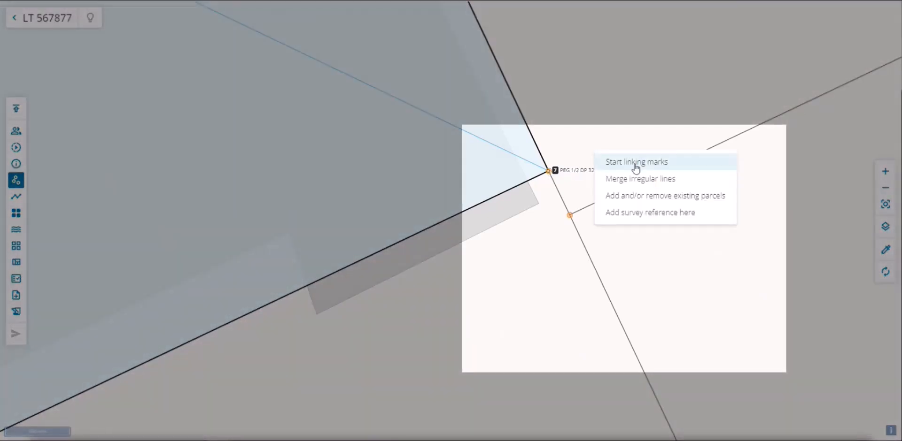
pyautogui.click(638, 161)
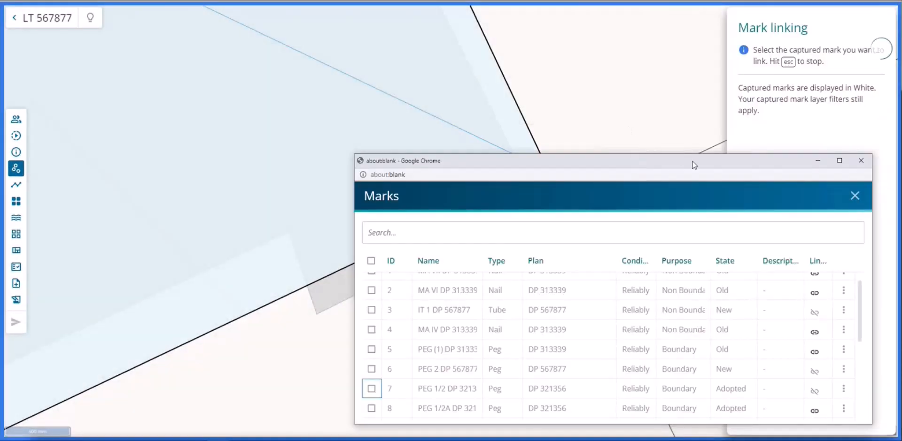
pyautogui.click(819, 160)
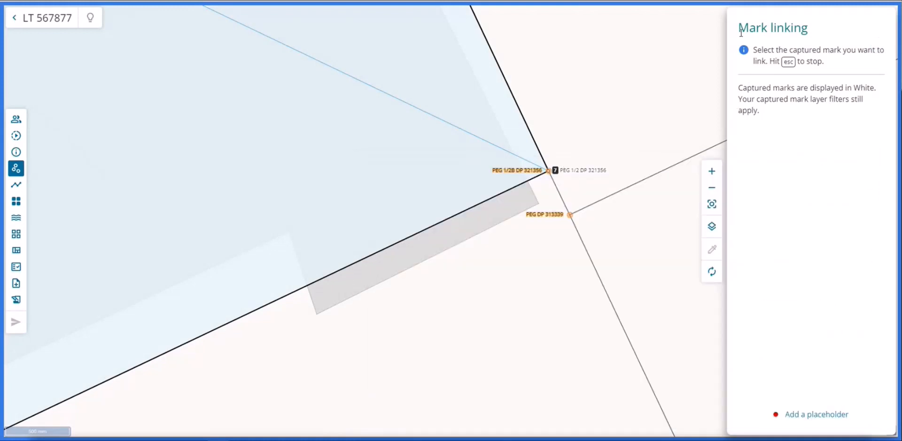
pyautogui.click(548, 172)
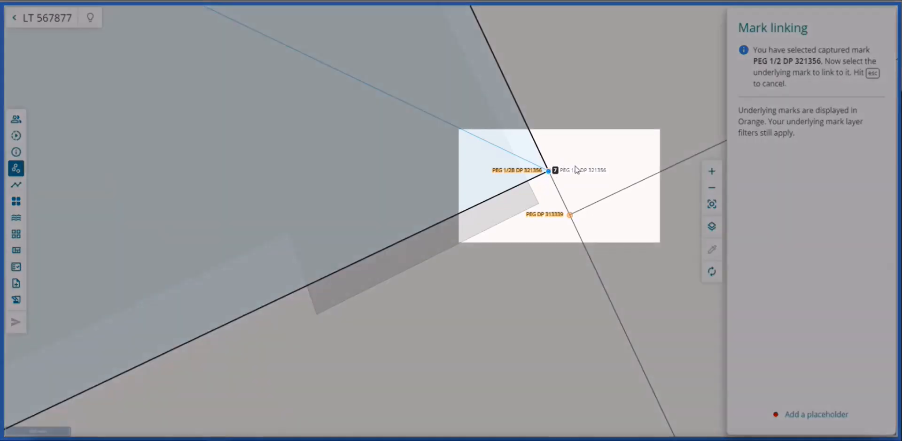
pyautogui.click(570, 216)
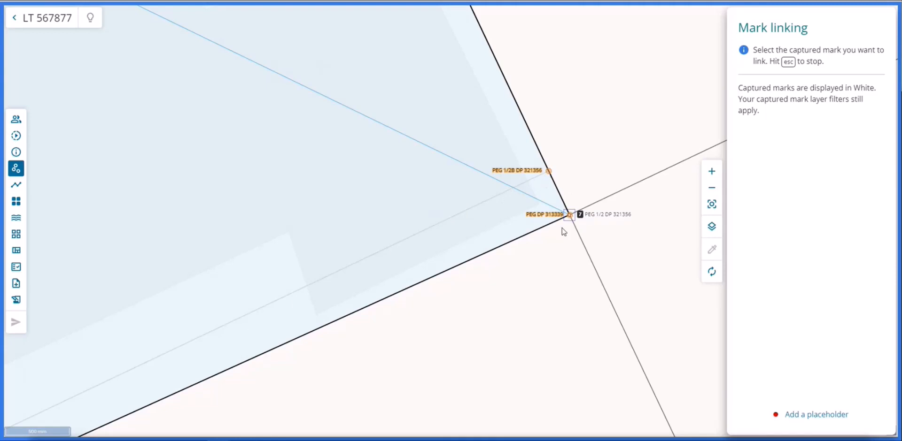
# Try to link the captured mark PEG 1/2 DP 321356 a second time, and leave mark linking
pyautogui.scroll(-5, 624, 165)
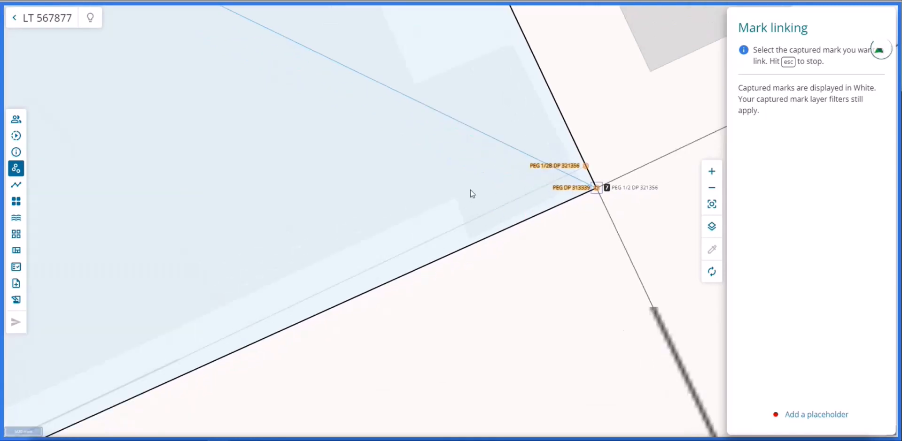
pyautogui.scroll(-3, 559, 144)
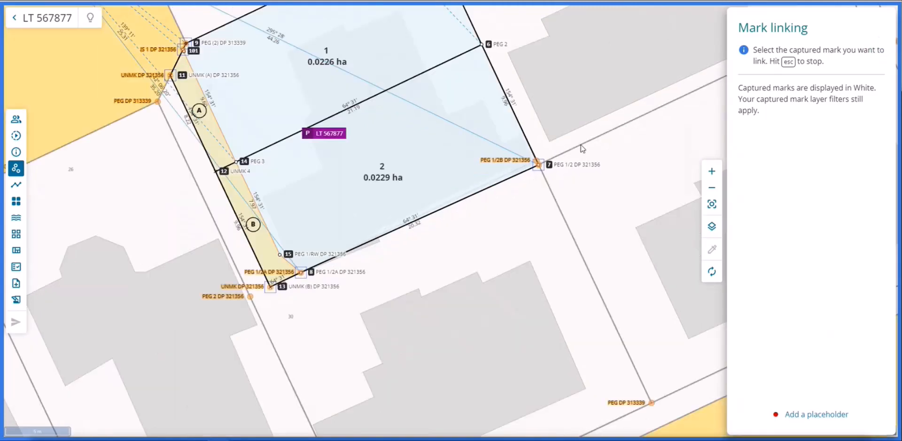
pyautogui.scroll(5, 554, 162)
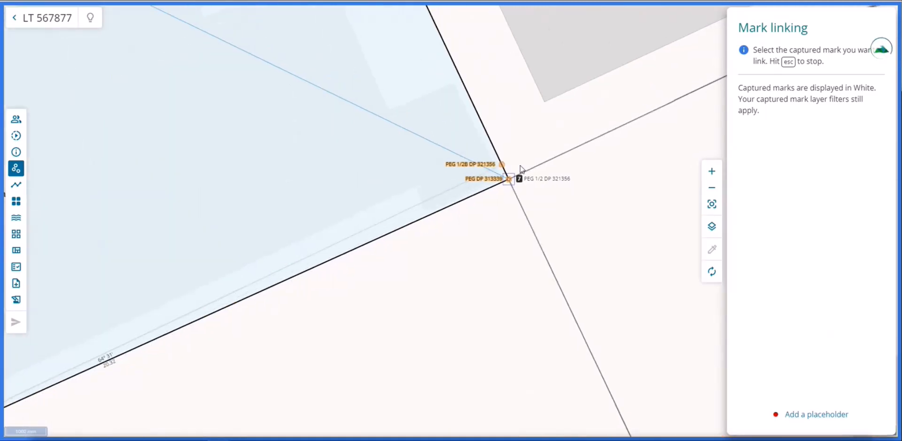
pyautogui.scroll(1, 520, 169)
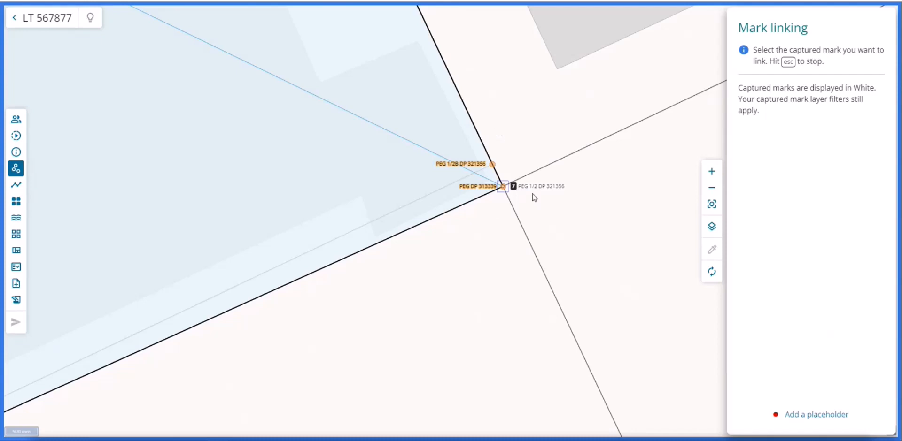
pyautogui.click(503, 187)
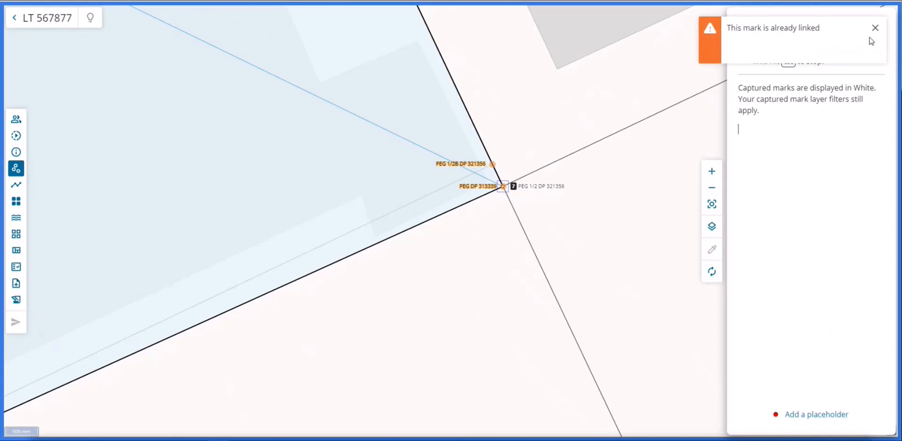
pyautogui.click(874, 27)
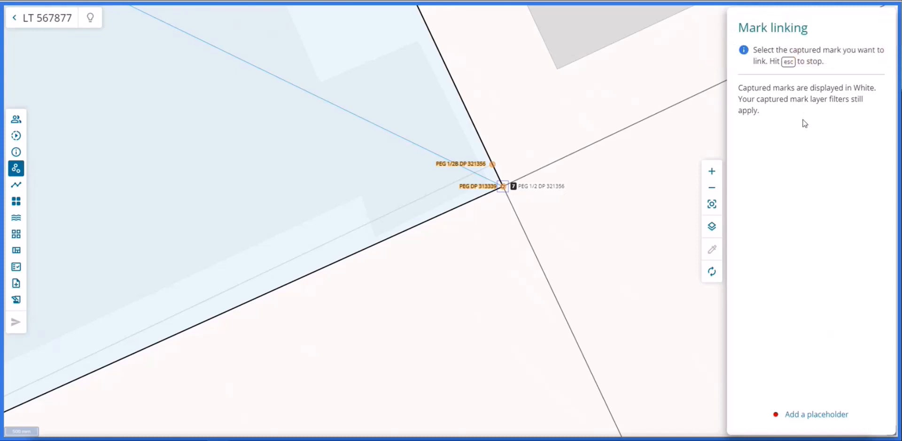
pyautogui.press('Escape')
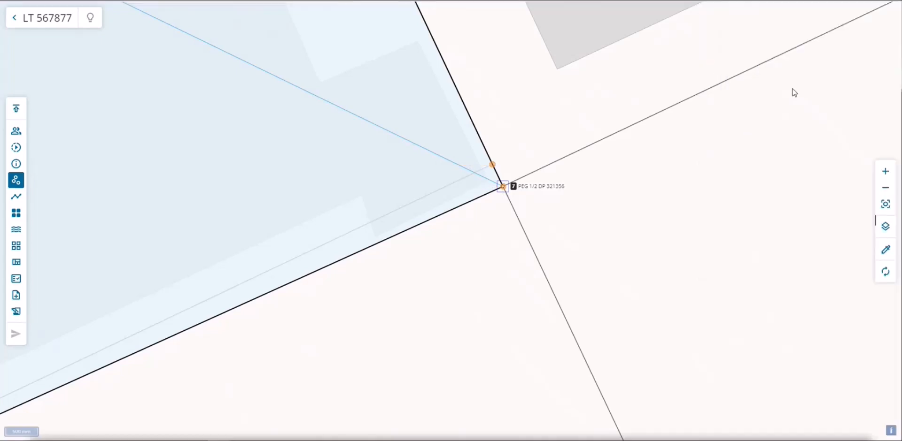
# Unlink mark 7 (PEG 1/2 DP 321356) from the underlying mark PEG DP 313339
pyautogui.rightClick(502, 187)
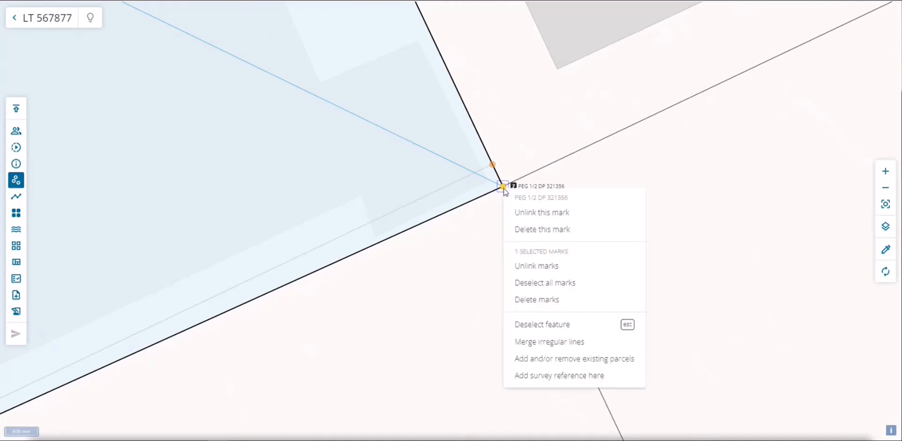
pyautogui.click(547, 213)
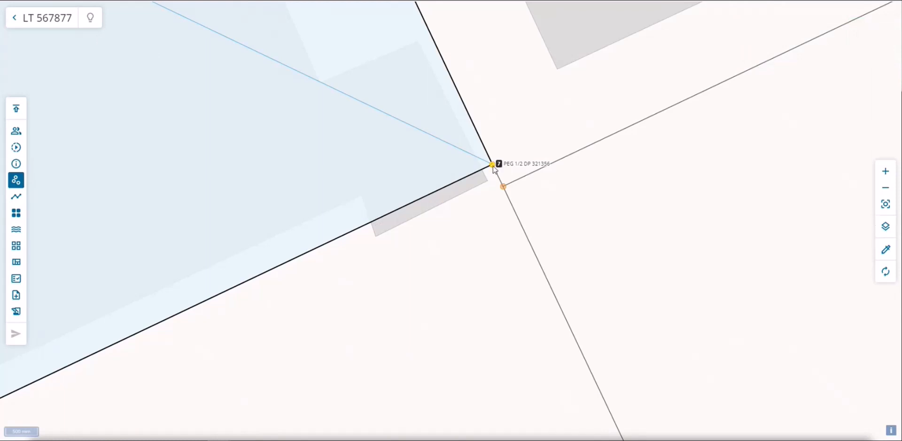
# Run automatic mark linking with a 1.00m tolerance from the marks list, and dismiss the linking results
pyautogui.click(22, 183)
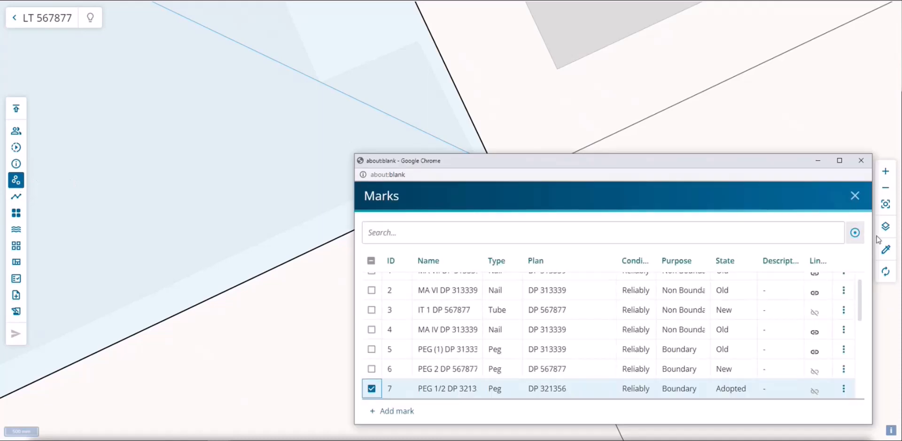
pyautogui.click(853, 234)
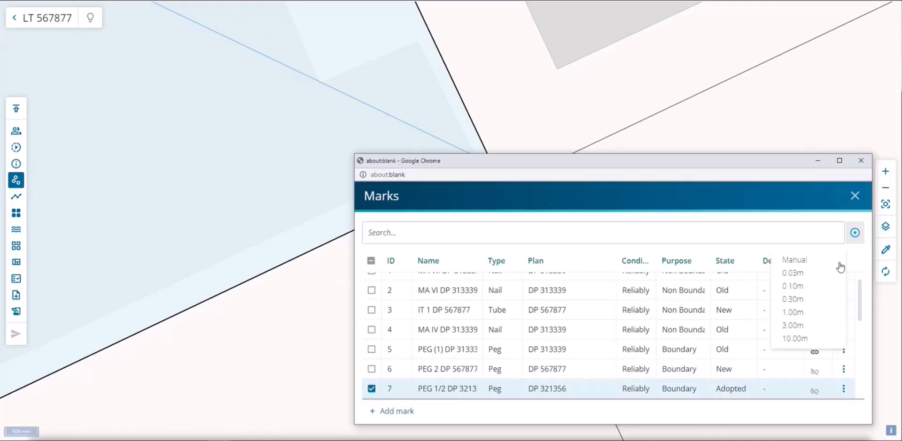
pyautogui.click(818, 312)
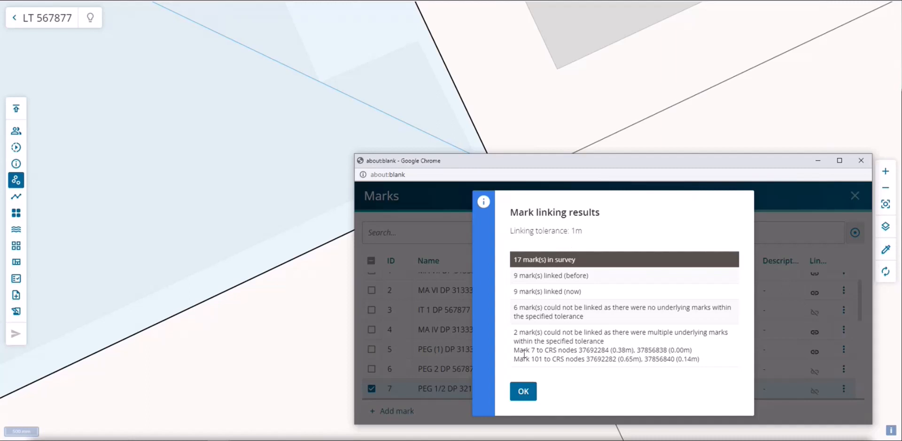
pyautogui.click(523, 391)
pyautogui.click(818, 161)
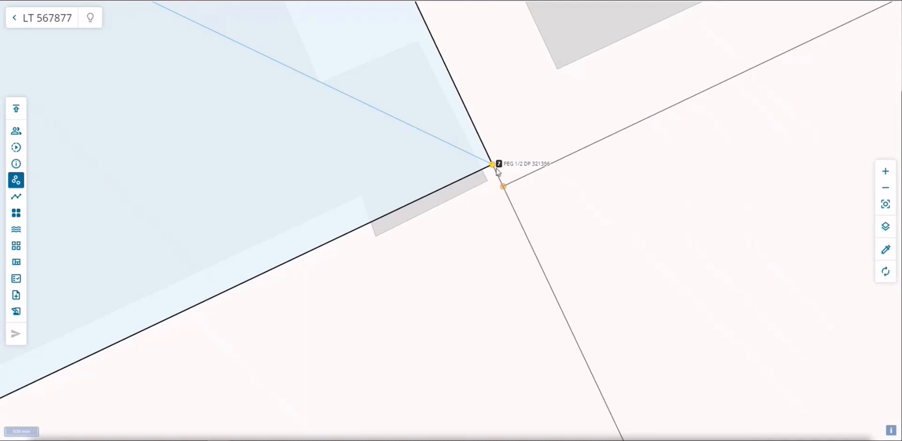
# Check the automatic linking tolerance options in the marks list, up to 10.00m
pyautogui.scroll(-3, 649, 169)
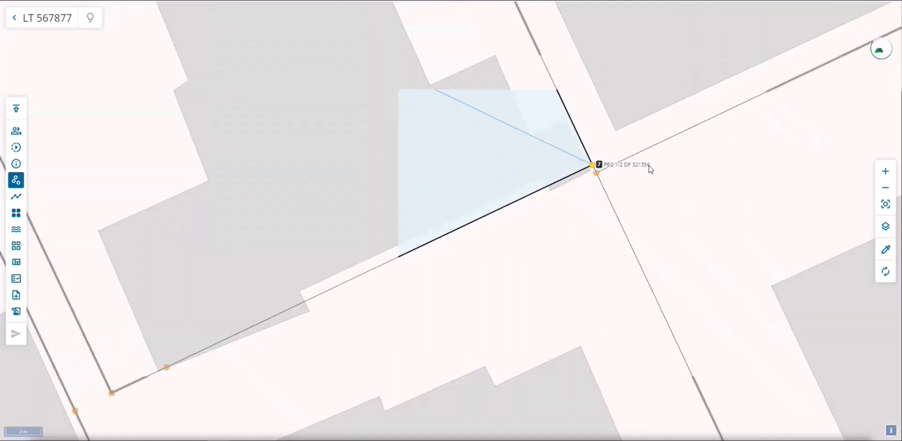
pyautogui.scroll(-3, 649, 169)
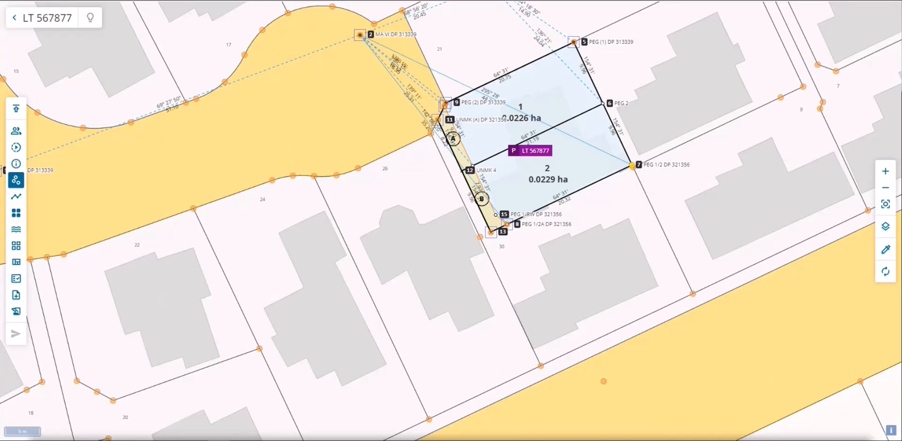
pyautogui.click(20, 180)
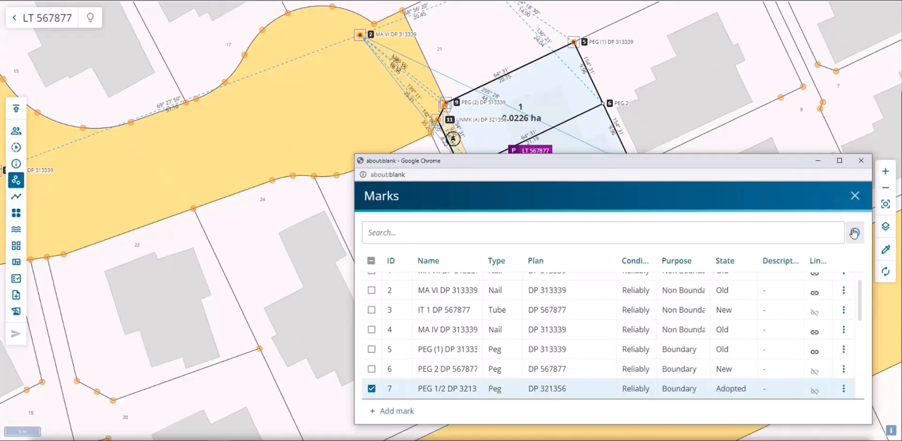
pyautogui.click(854, 232)
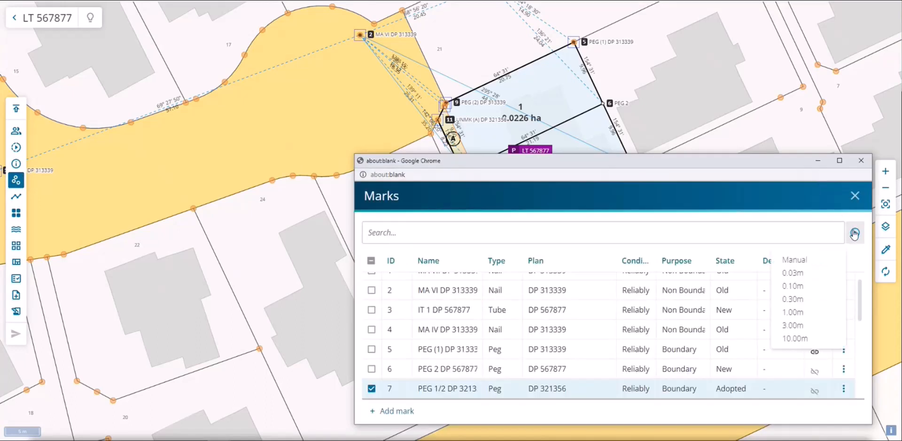
pyautogui.click(822, 339)
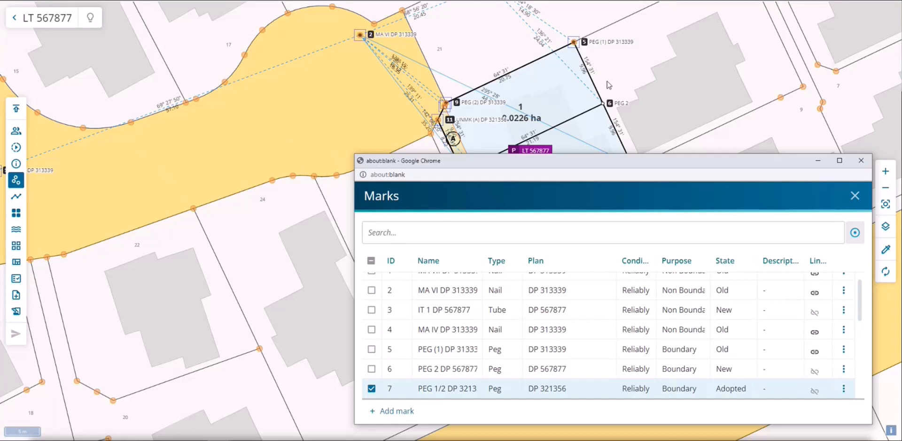
# Examine the gap between mark 7 and the adjacent underlying mark, and how the surrounding marks are linked on the map
pyautogui.click(818, 163)
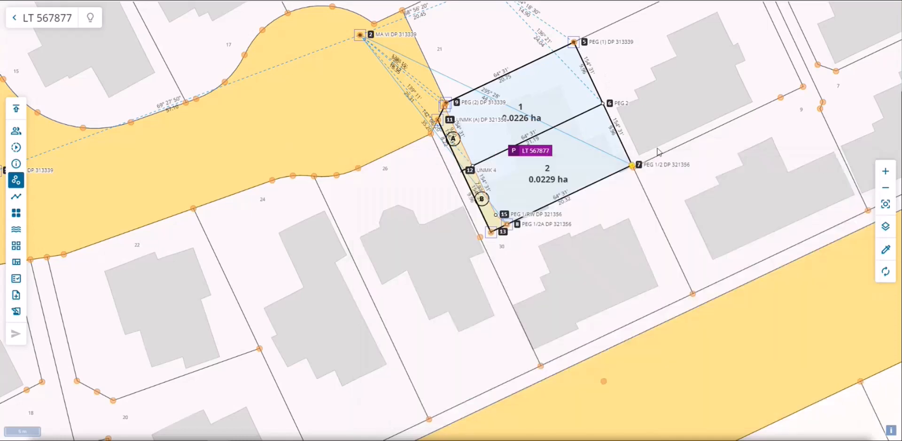
pyautogui.scroll(5, 632, 170)
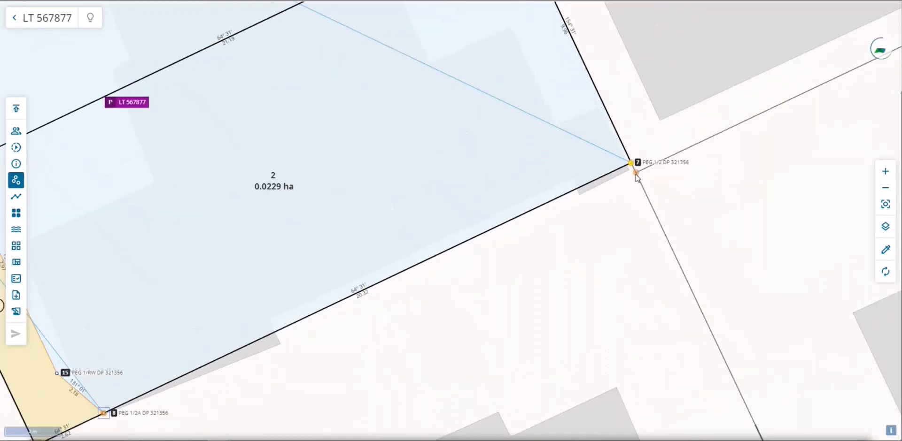
pyautogui.scroll(1, 639, 145)
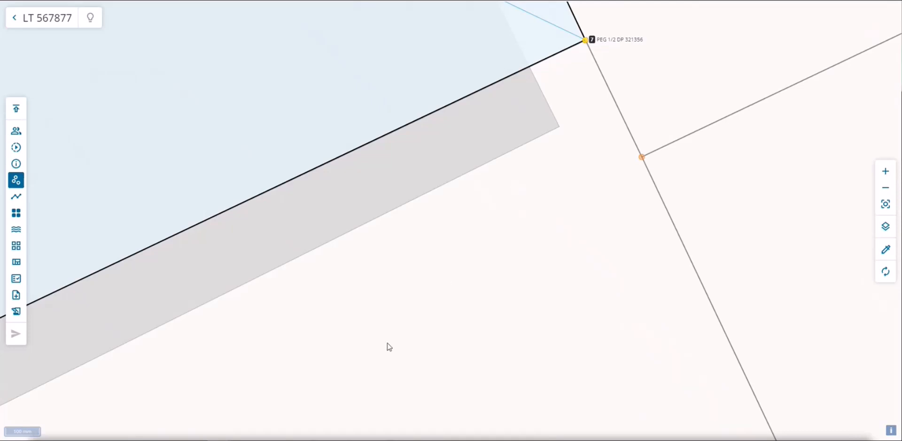
pyautogui.scroll(-2, 388, 347)
pyautogui.scroll(-2, 470, 287)
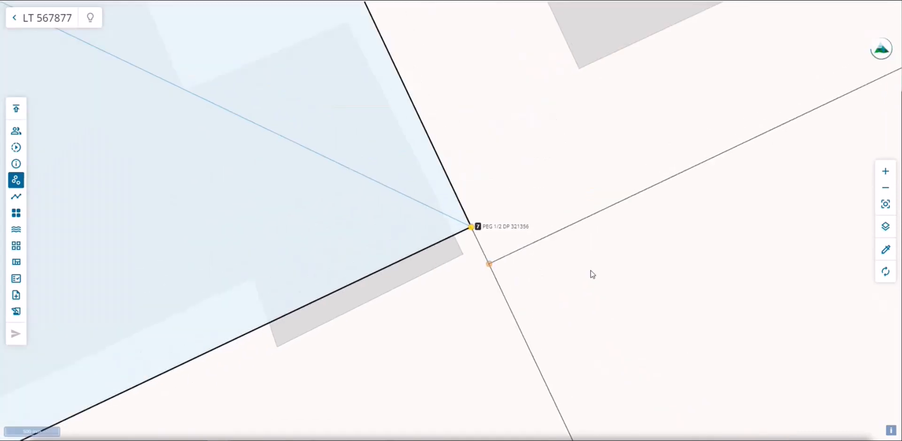
pyautogui.scroll(-1, 590, 272)
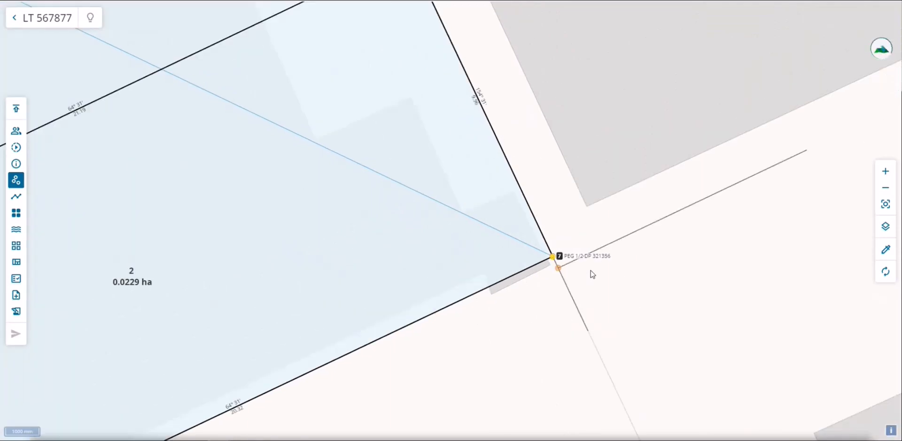
pyautogui.scroll(-1, 592, 275)
pyautogui.scroll(-2, 592, 275)
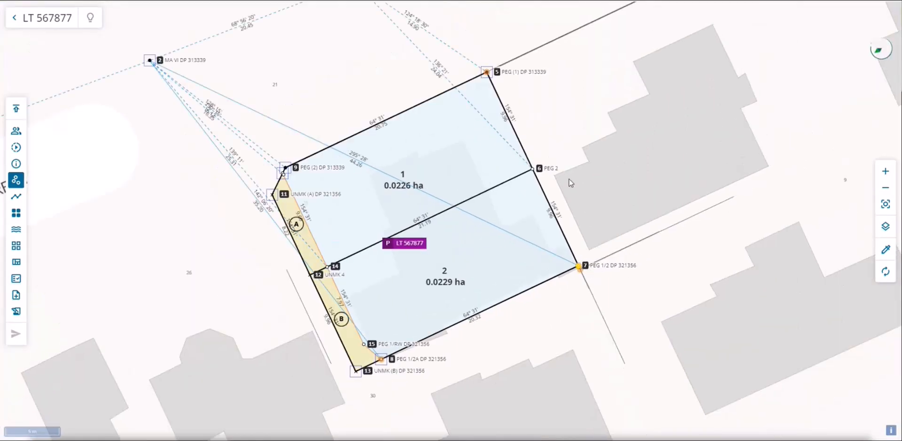